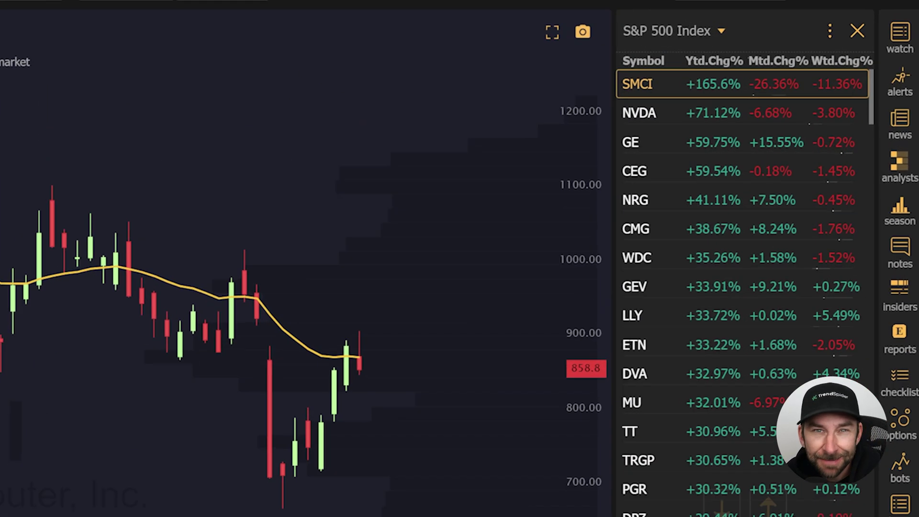
Chart SMCI, the top symbol in the S&P 500 Index watchlist.
{"action": "left_click", "coordinate": [636, 109]}
Chart S&P 500 symbols GE, CEG, NRG, CMG, WDC, GEV and LLY in turn.
{"action": "left_click", "coordinate": [637, 141]}
{"action": "left_click", "coordinate": [636, 187]}
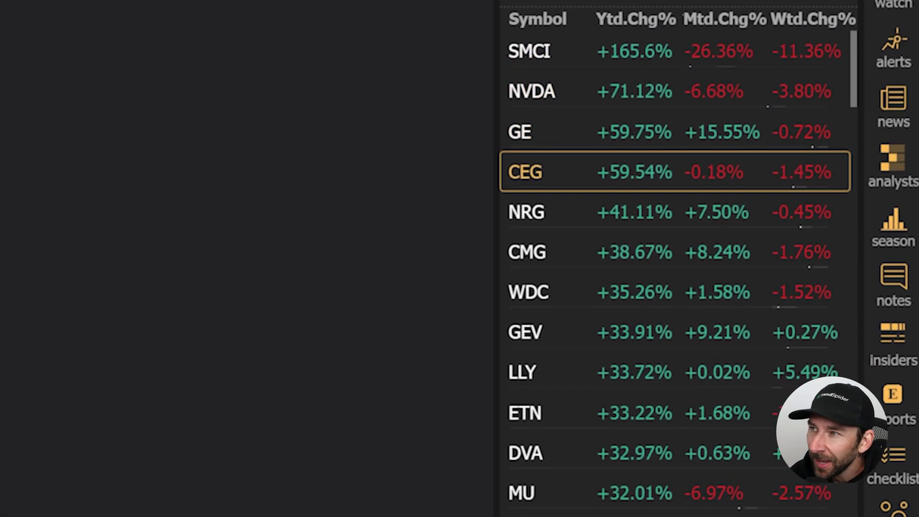
{"action": "left_click", "coordinate": [637, 227]}
{"action": "left_click", "coordinate": [636, 268]}
{"action": "left_click", "coordinate": [529, 245]}
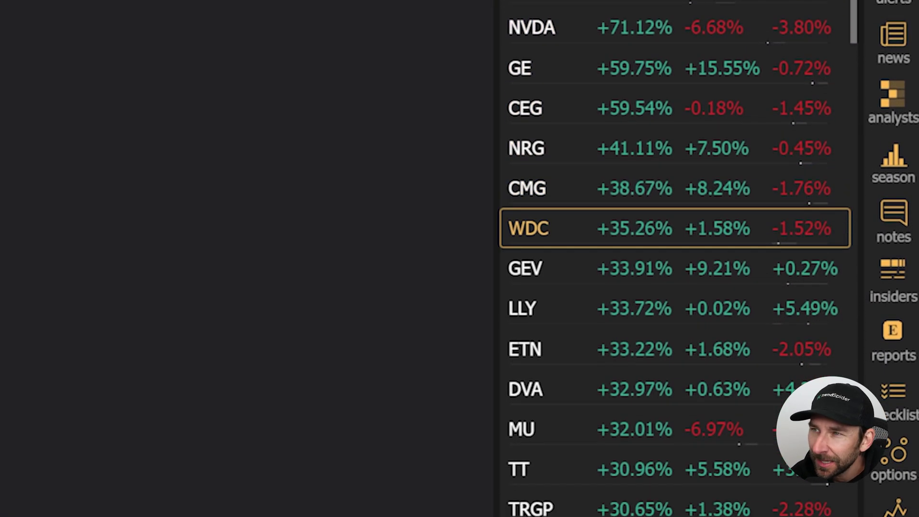
{"action": "left_click", "coordinate": [525, 285]}
{"action": "left_click", "coordinate": [523, 325]}
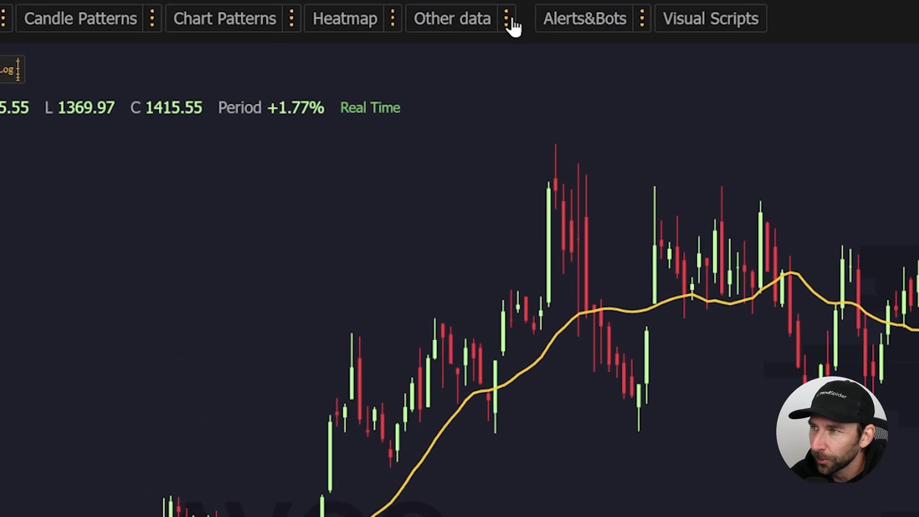
Turn on Market Breadth in the Other data list to add its pane.
{"action": "left_click", "coordinate": [481, 8]}
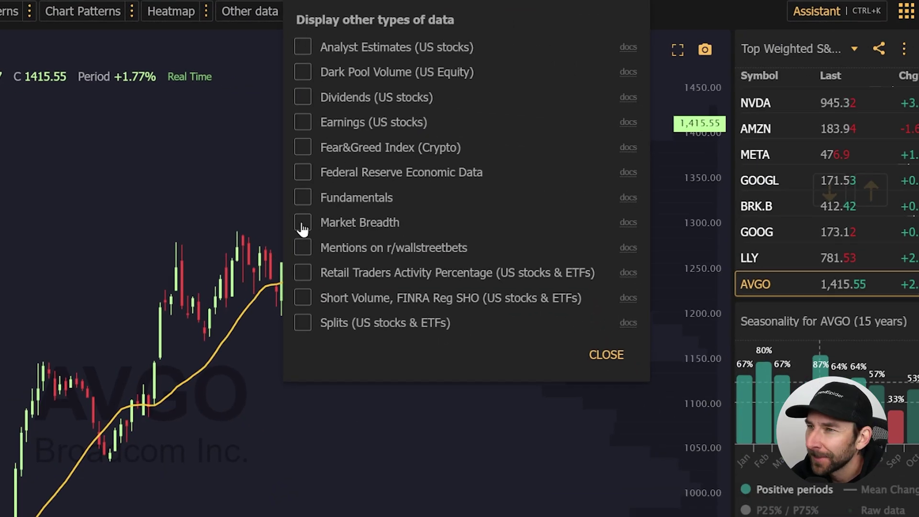
{"action": "left_click", "coordinate": [402, 262]}
{"action": "left_click", "coordinate": [606, 354]}
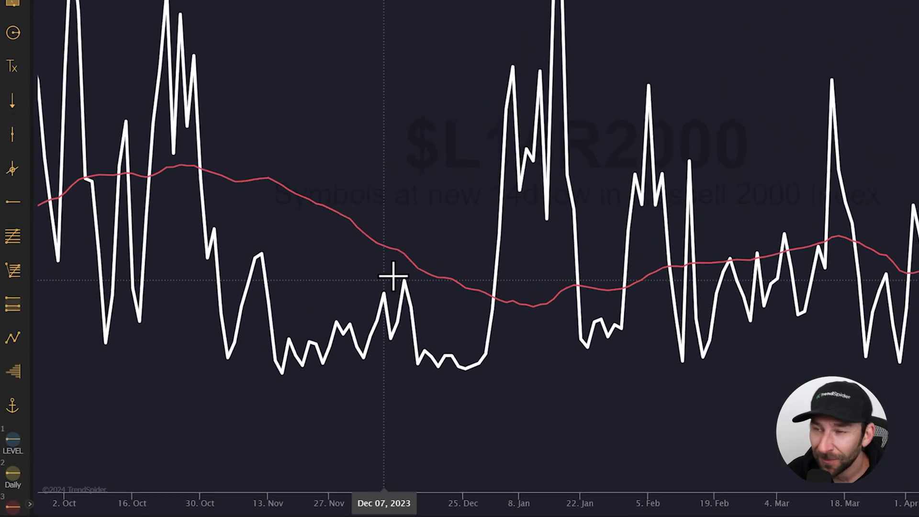
Start a Break Through alert on the red SMA line with sensitivity 0.
{"action": "right_click", "coordinate": [411, 256]}
{"action": "left_click", "coordinate": [461, 303]}
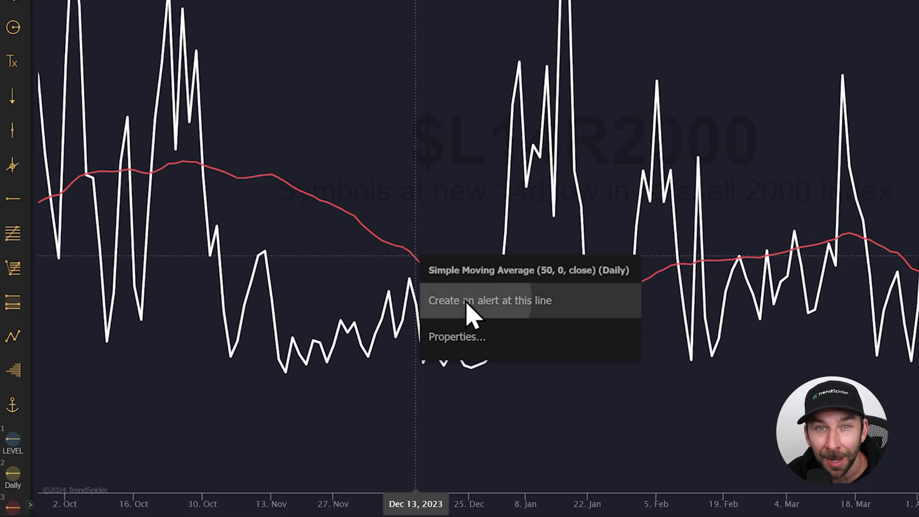
{"action": "left_click", "coordinate": [419, 194]}
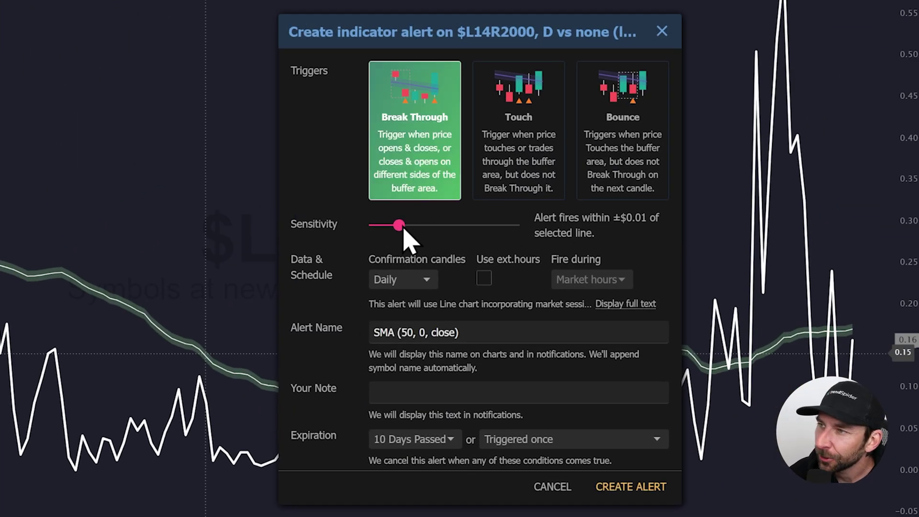
{"action": "left_click_drag", "start_coordinate": [403, 229], "coordinate": [369, 225]}
Confirm on 10 min candles, expire after 50 days or 20 triggers, and create the alert.
{"action": "left_click", "coordinate": [409, 282]}
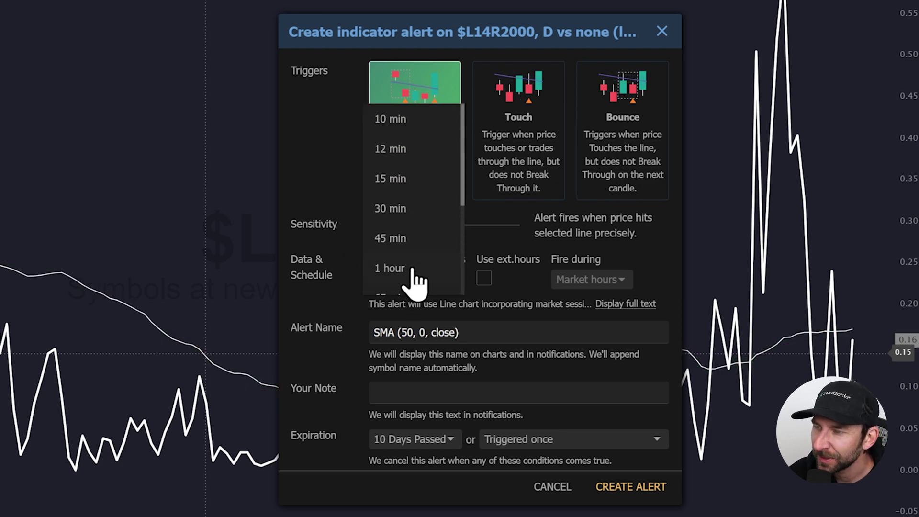
{"action": "left_click", "coordinate": [399, 122]}
{"action": "left_click", "coordinate": [424, 323]}
{"action": "scroll", "coordinate": [424, 323], "scroll_direction": "down", "scroll_amount": 10}
{"action": "scroll", "coordinate": [424, 329], "scroll_direction": "down", "scroll_amount": 2}
{"action": "left_click", "coordinate": [420, 287]}
{"action": "left_click", "coordinate": [505, 319]}
{"action": "scroll", "coordinate": [505, 322], "scroll_direction": "down", "scroll_amount": 4}
{"action": "left_click", "coordinate": [536, 474]}
{"action": "left_click", "coordinate": [630, 356]}
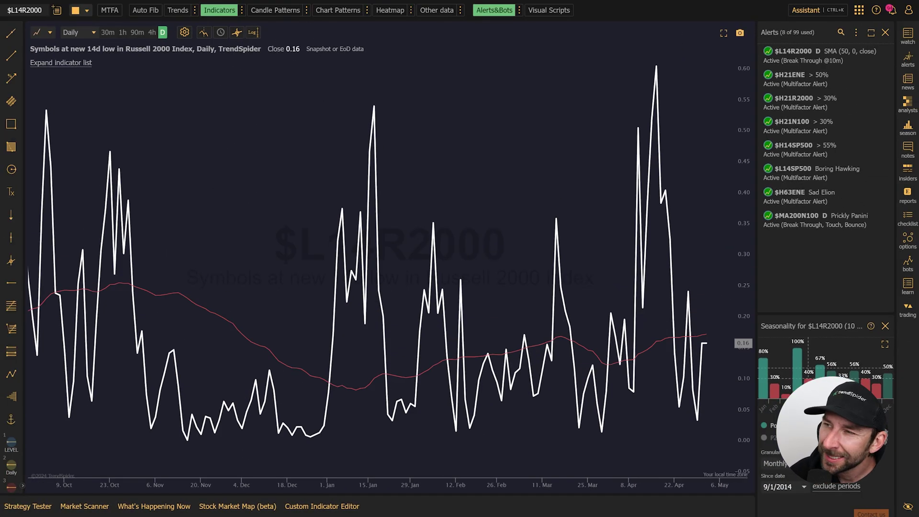
Load the My Fav Small Caps list in a watchlist beside the chart.
{"action": "left_click", "coordinate": [908, 35]}
{"action": "left_click", "coordinate": [884, 55]}
{"action": "left_click", "coordinate": [665, 34]}
{"action": "type", "text": "my fa"}
{"action": "left_click", "coordinate": [660, 86]}
Add Week, Month and Year to Date Change% columns to the watchlist.
{"action": "left_click", "coordinate": [724, 35]}
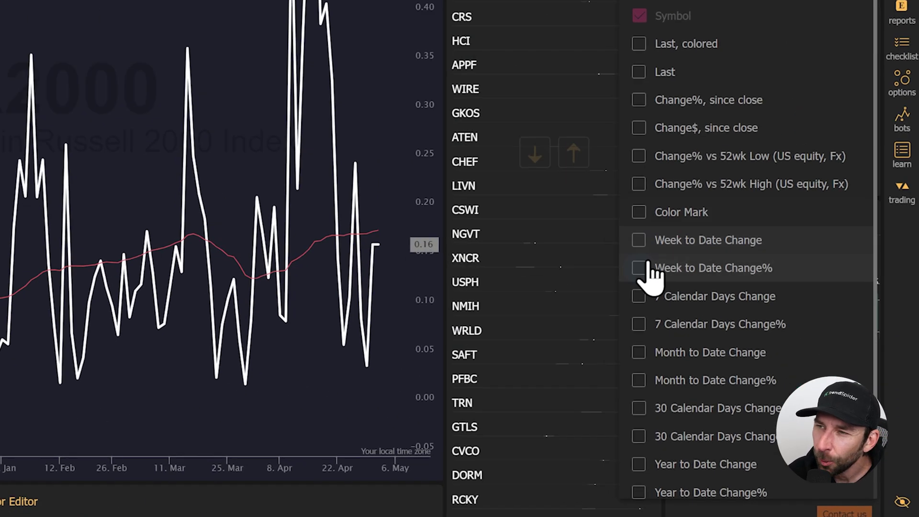
{"action": "left_click", "coordinate": [641, 267]}
{"action": "left_click", "coordinate": [641, 381]}
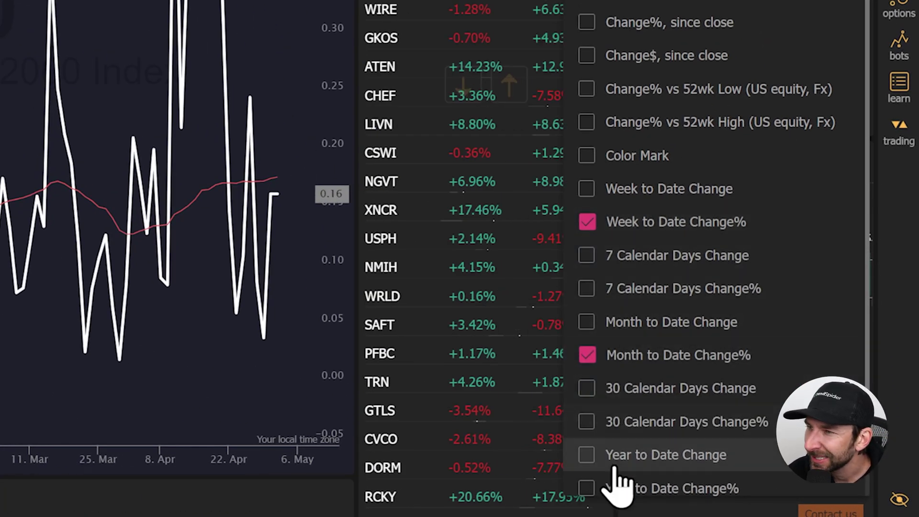
{"action": "left_click", "coordinate": [615, 486]}
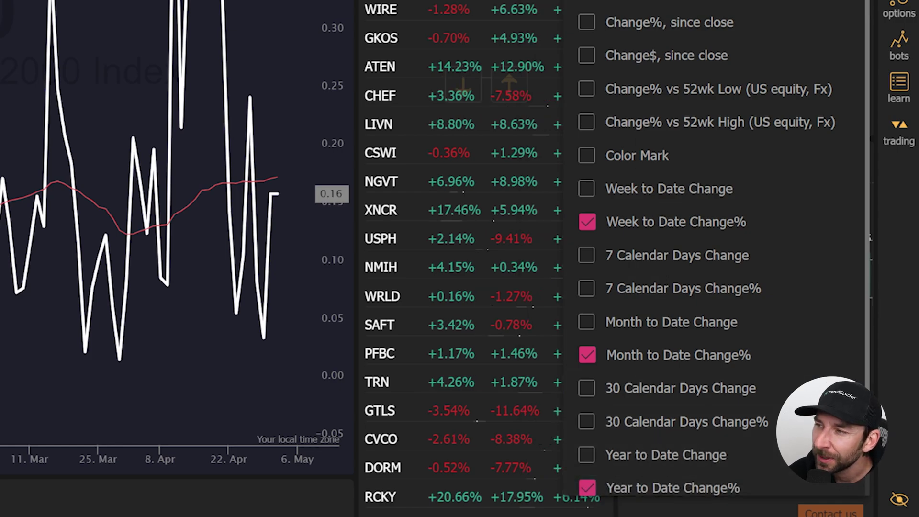
{"action": "key", "text": "Escape"}
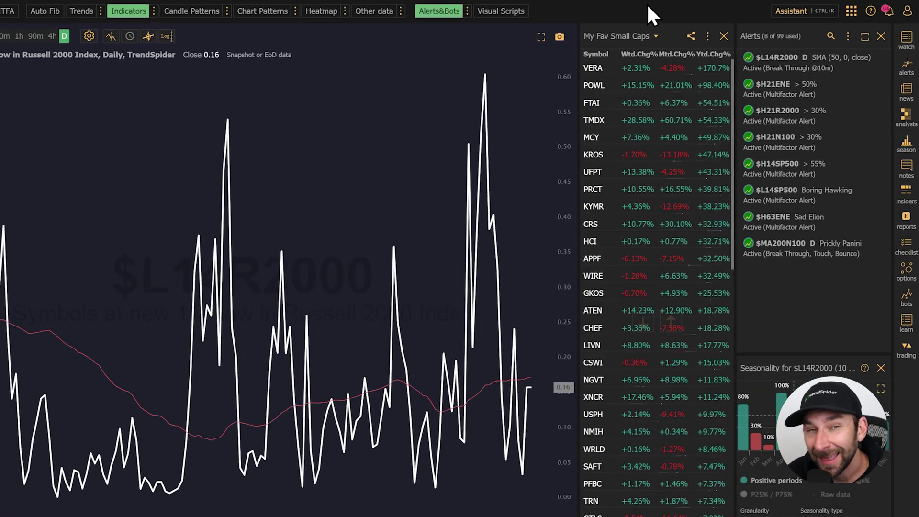
Sort the watchlist by Ytd.Chg% with the biggest gainers first.
{"action": "left_click", "coordinate": [671, 49]}
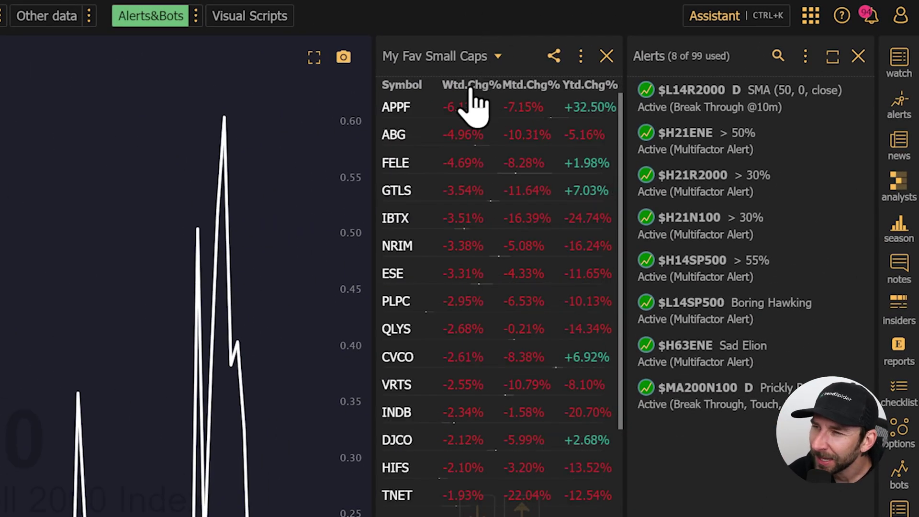
{"action": "left_click", "coordinate": [472, 91]}
{"action": "left_click", "coordinate": [543, 91]}
{"action": "left_click", "coordinate": [542, 91]}
{"action": "left_click", "coordinate": [609, 87]}
{"action": "left_click", "coordinate": [609, 88]}
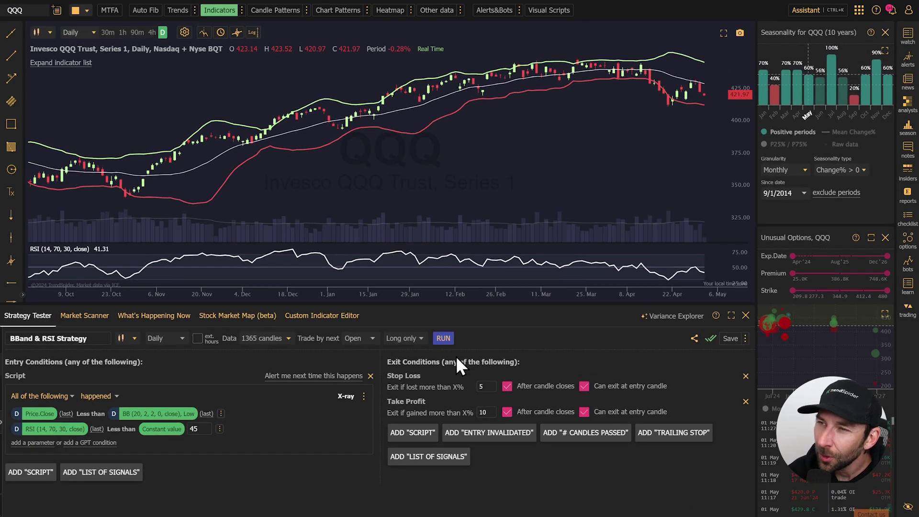
Run the QQQ backtest, yielding 16.8% return over 28 positions.
{"action": "left_click", "coordinate": [444, 338]}
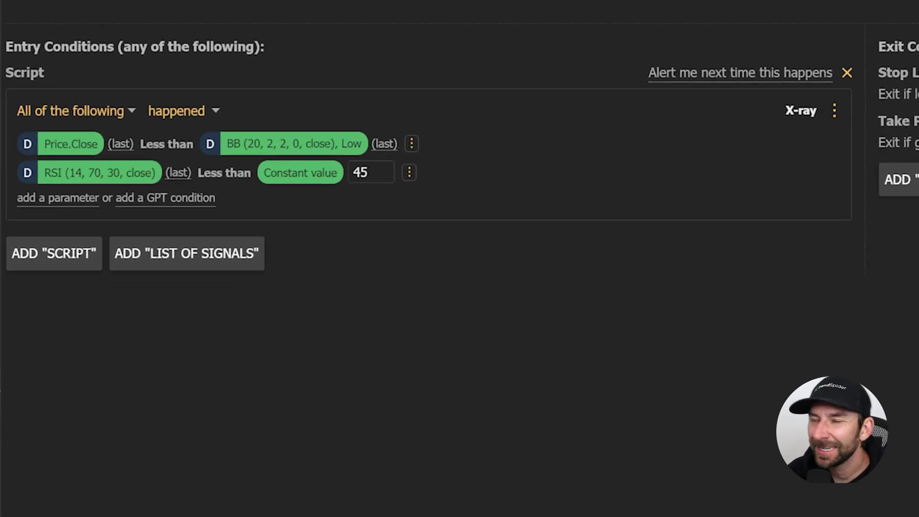
Add an entry condition group requiring Price.Close greater than constant .5.
{"action": "left_click", "coordinate": [57, 196]}
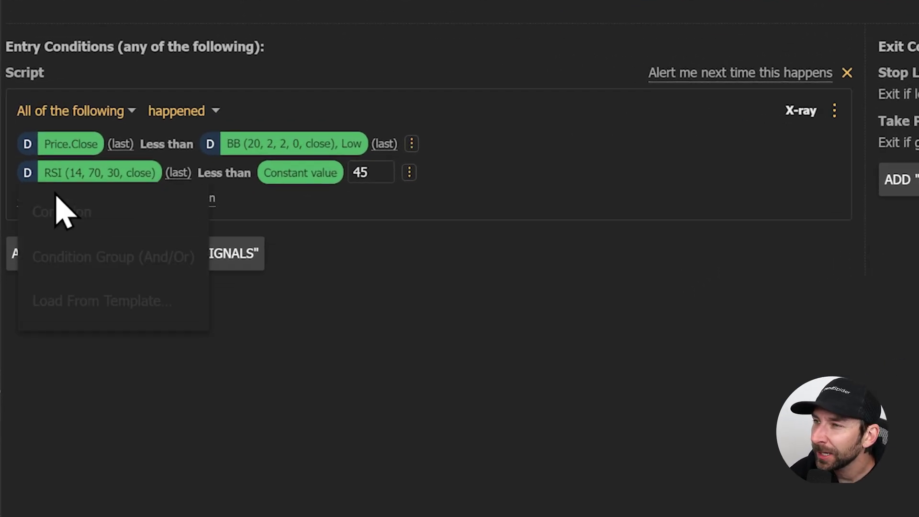
{"action": "left_click", "coordinate": [98, 261]}
{"action": "left_click", "coordinate": [57, 318]}
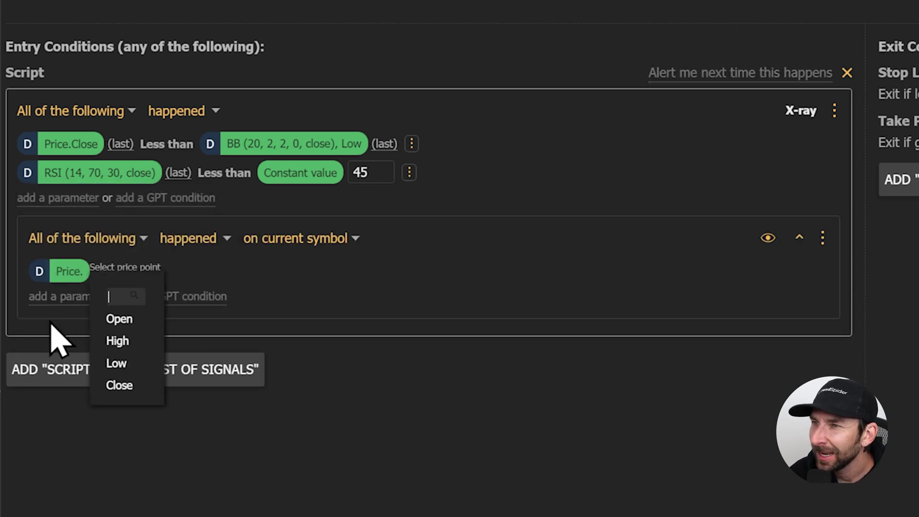
{"action": "left_click", "coordinate": [118, 384]}
{"action": "left_click", "coordinate": [204, 351]}
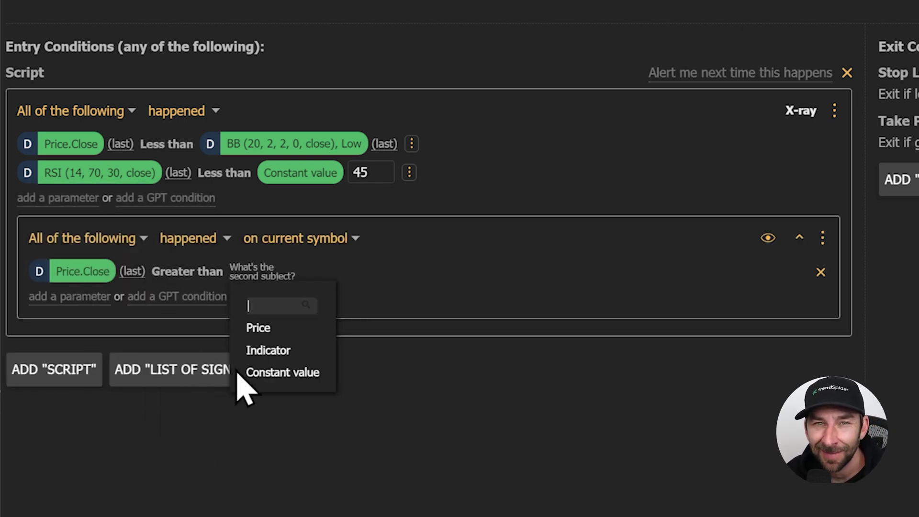
{"action": "left_click", "coordinate": [283, 372]}
{"action": "type", "text": ".5"}
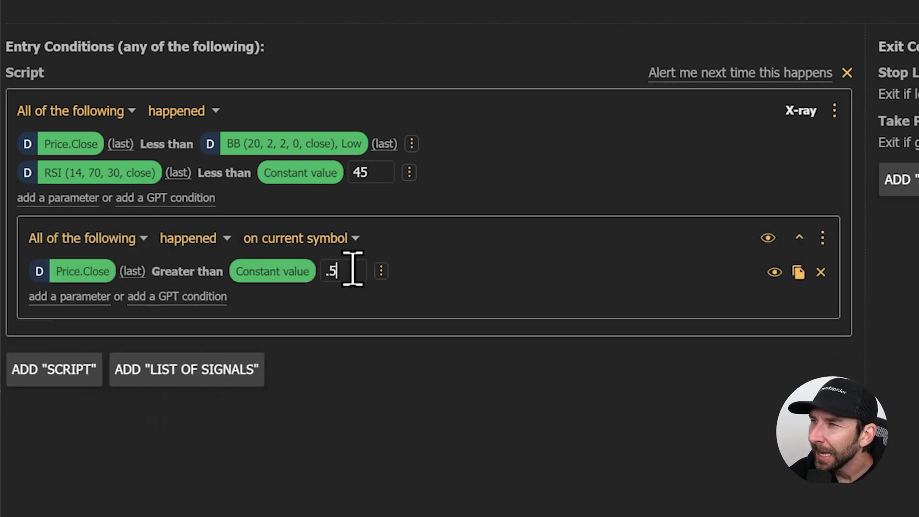
Evaluate the condition group on the other symbol $L14N100.
{"action": "left_click", "coordinate": [328, 247]}
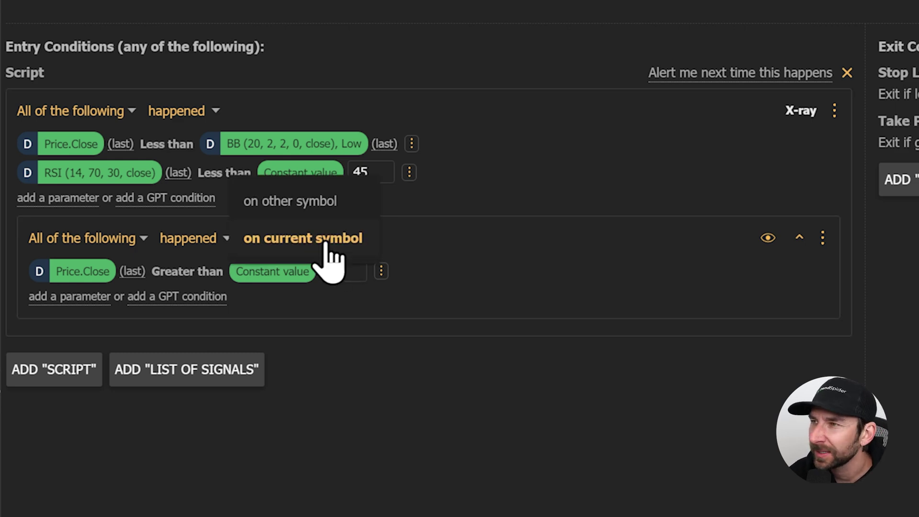
{"action": "left_click", "coordinate": [296, 208]}
{"action": "left_click", "coordinate": [404, 237]}
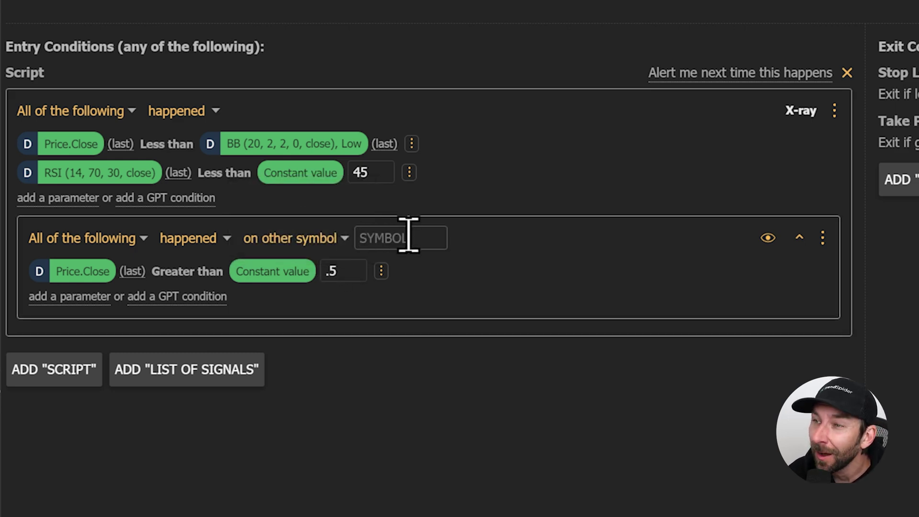
{"action": "type", "text": "$L14N100"}
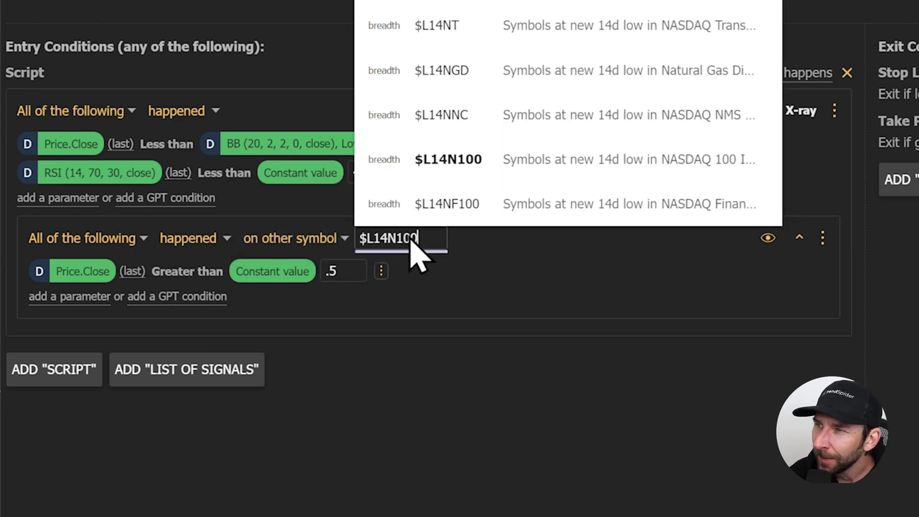
{"action": "left_click", "coordinate": [559, 206]}
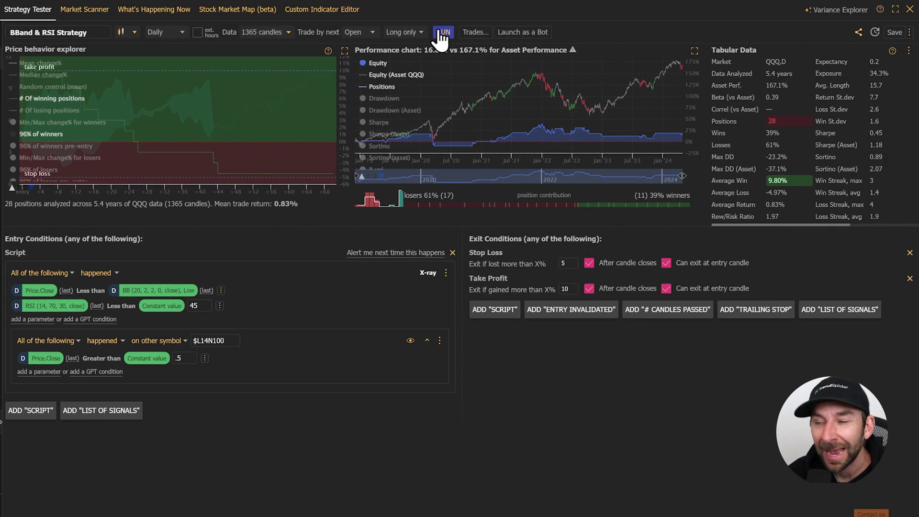
Rerun the BBand & RSI Strategy backtest including the $L14N100 condition.
{"action": "left_click", "coordinate": [442, 32]}
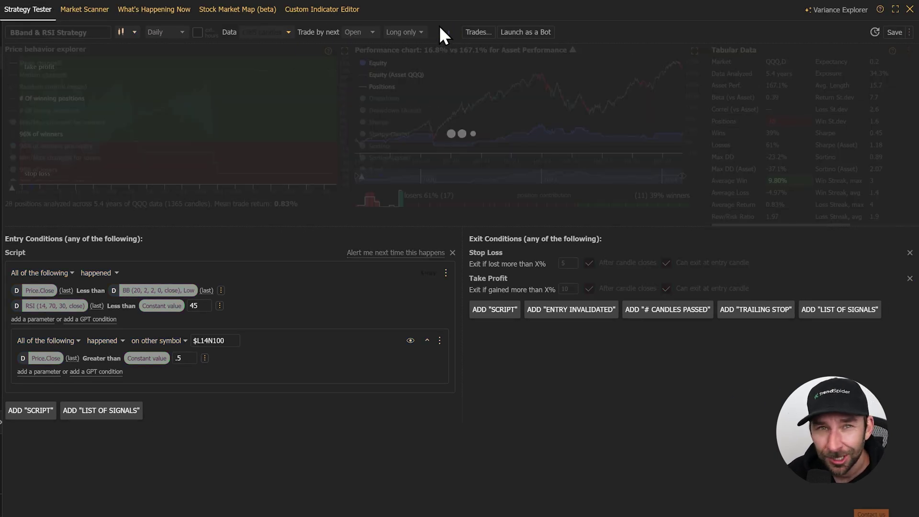